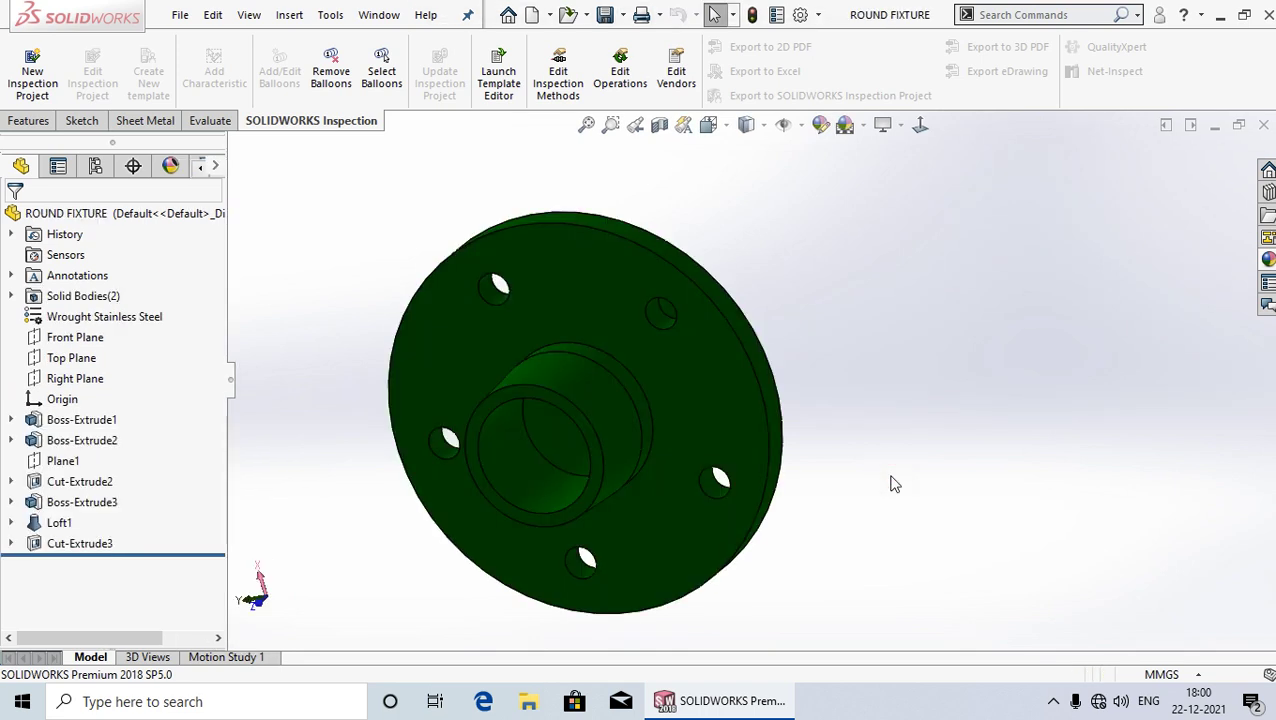
Zoom and orbit the ROUND FIXTURE model, then switch to the empty Part3 document
scroll(650, 472, "down", 3)
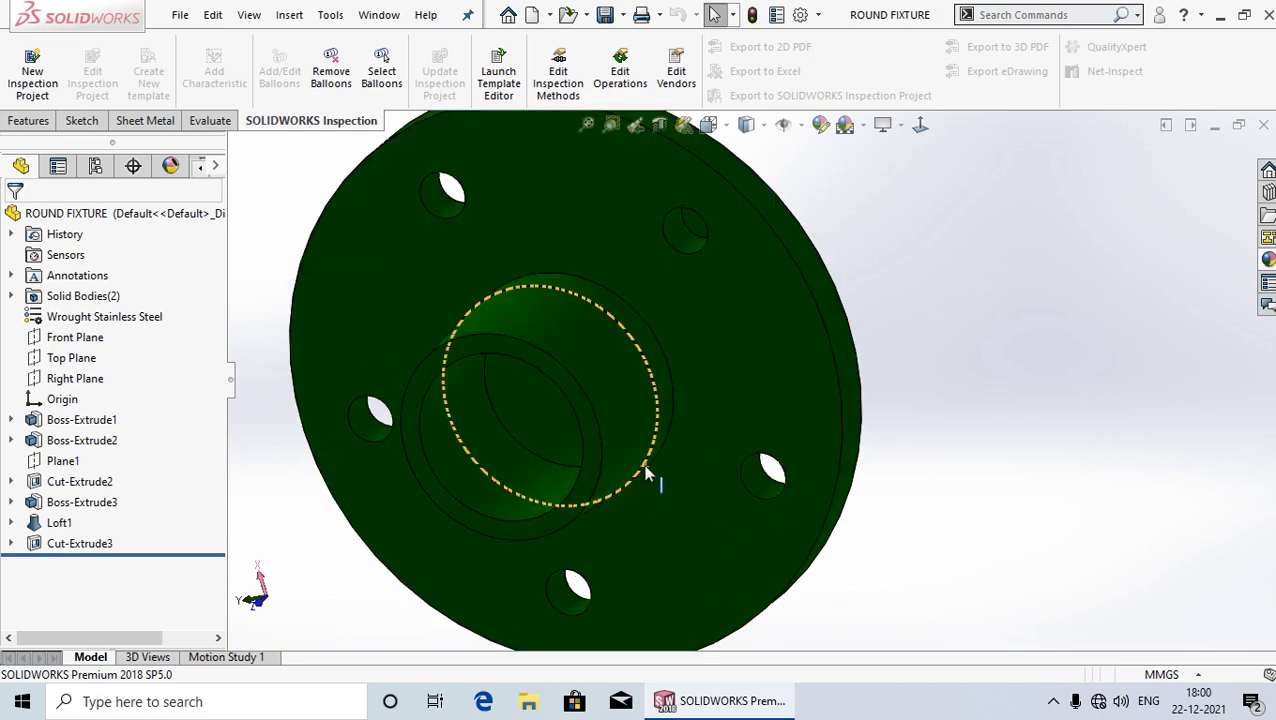
scroll(912, 441, "up", 5)
mouse_move(912, 441)
middle_mouse_down()
mouse_move(619, 595)
mouse_move(943, 564)
middle_mouse_up()
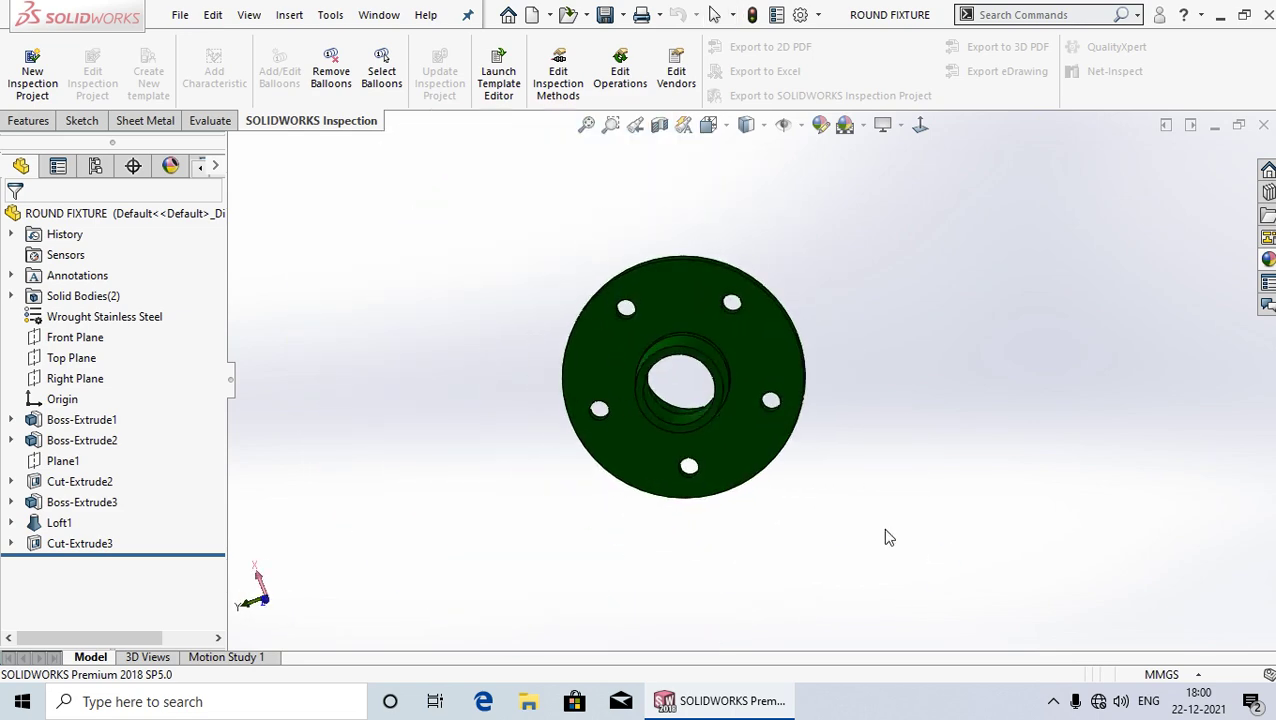
scroll(831, 408, "down", 3)
scroll(725, 451, "up", 1)
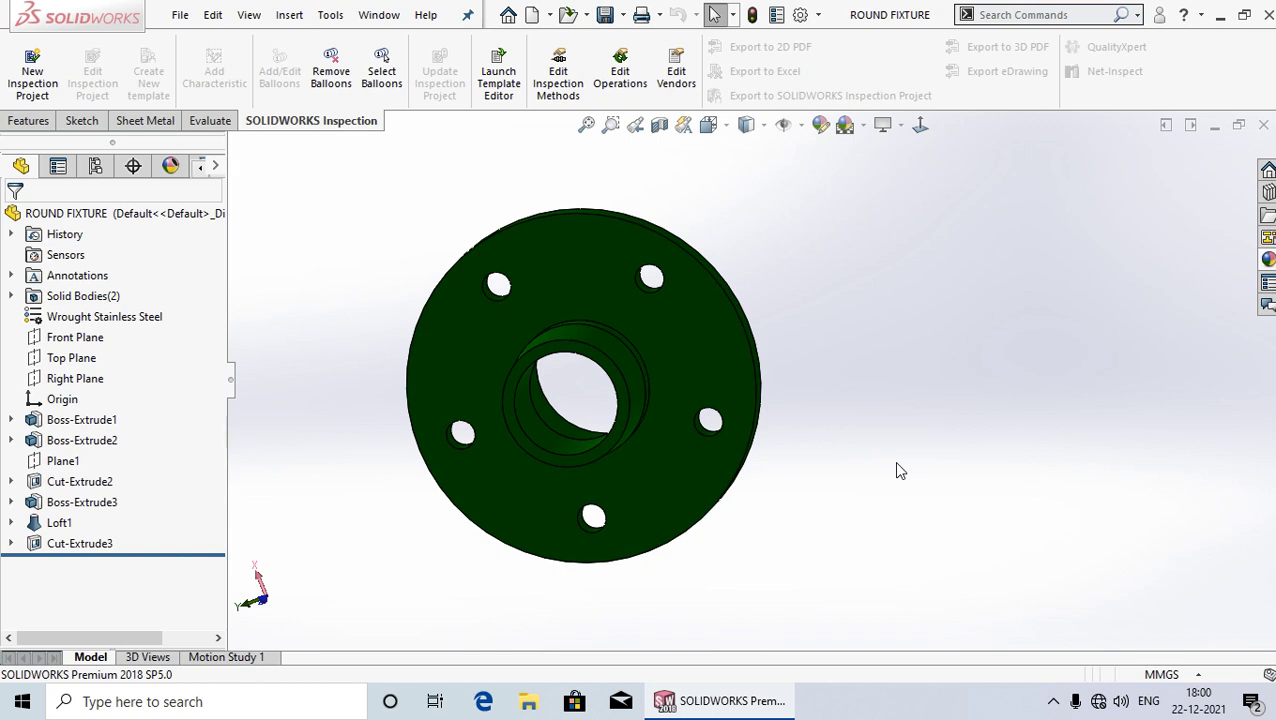
key("ctrl+w")
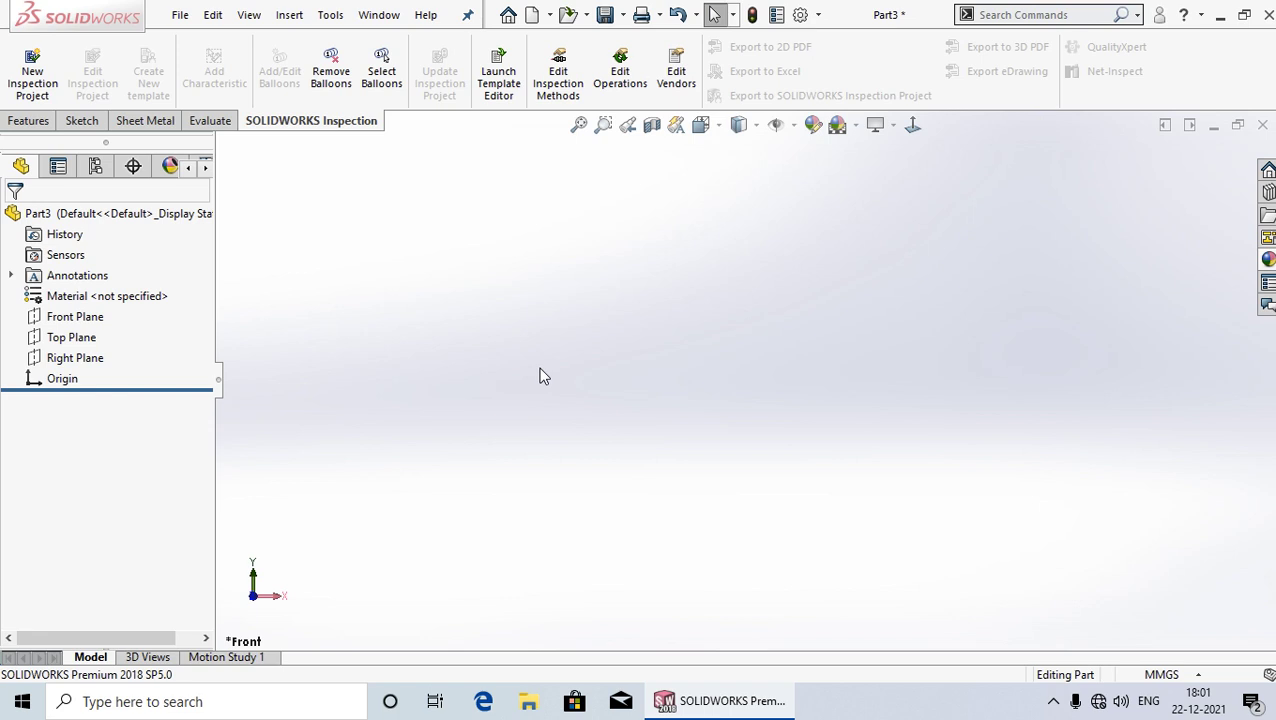
left_click(68, 316)
left_click(70, 337)
left_click(68, 357)
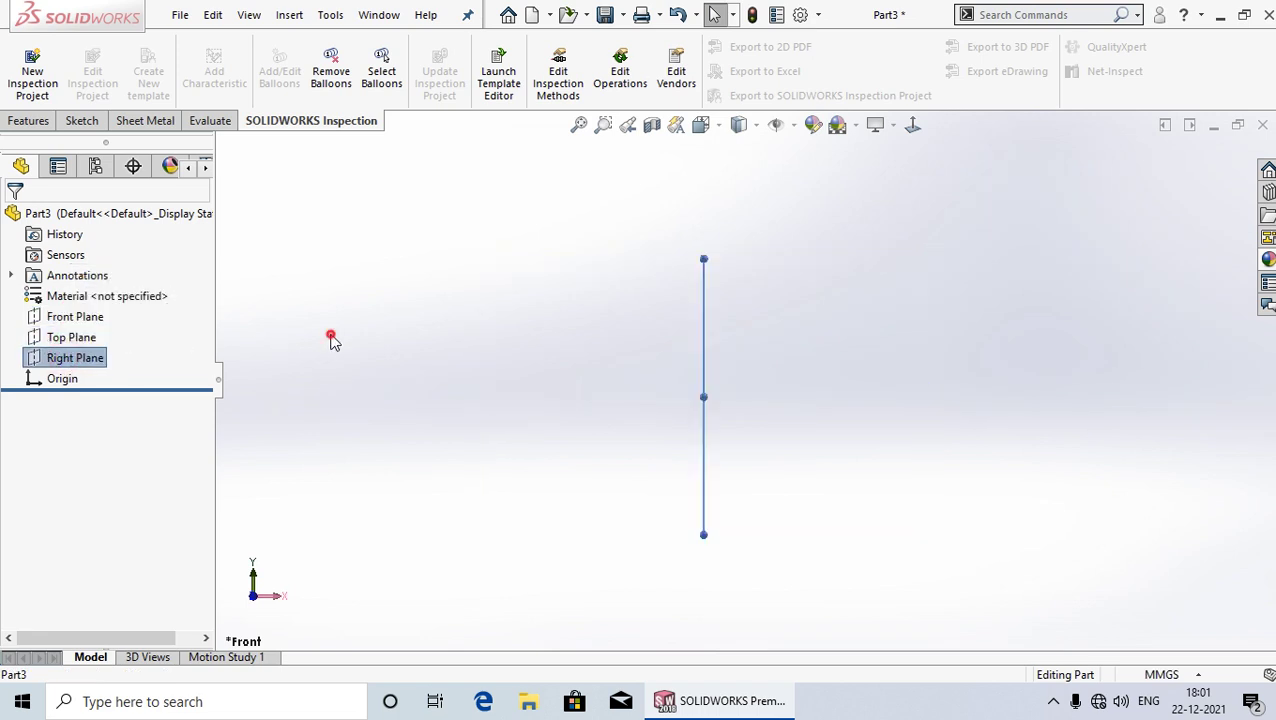
left_click(340, 368)
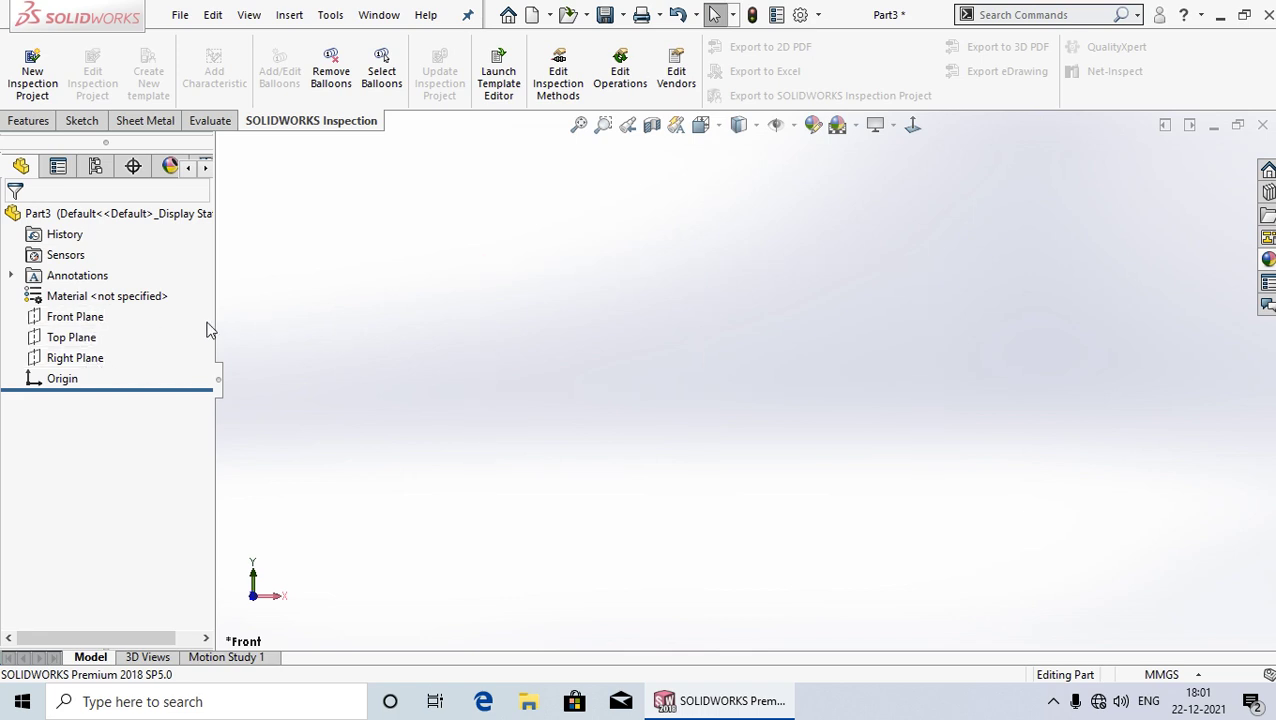
Start a new sketch, Sketch4, on the Front Plane of Part3
right_click(82, 318)
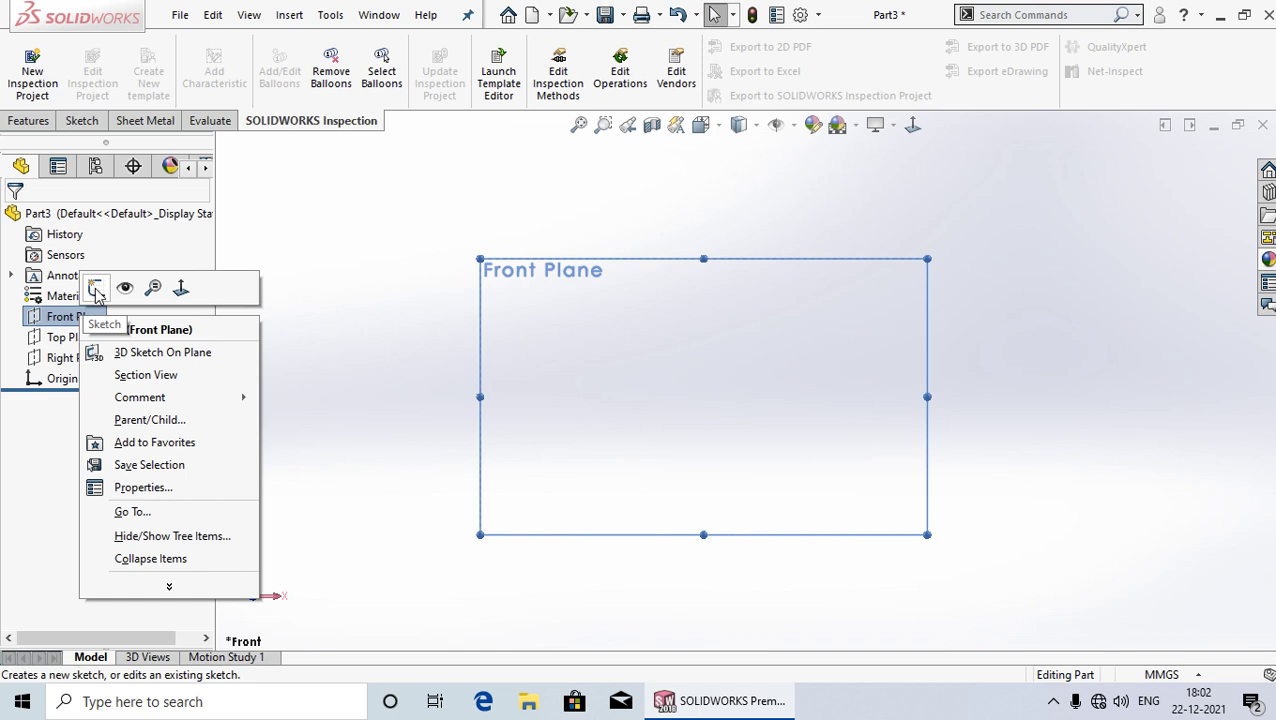
left_click(96, 289)
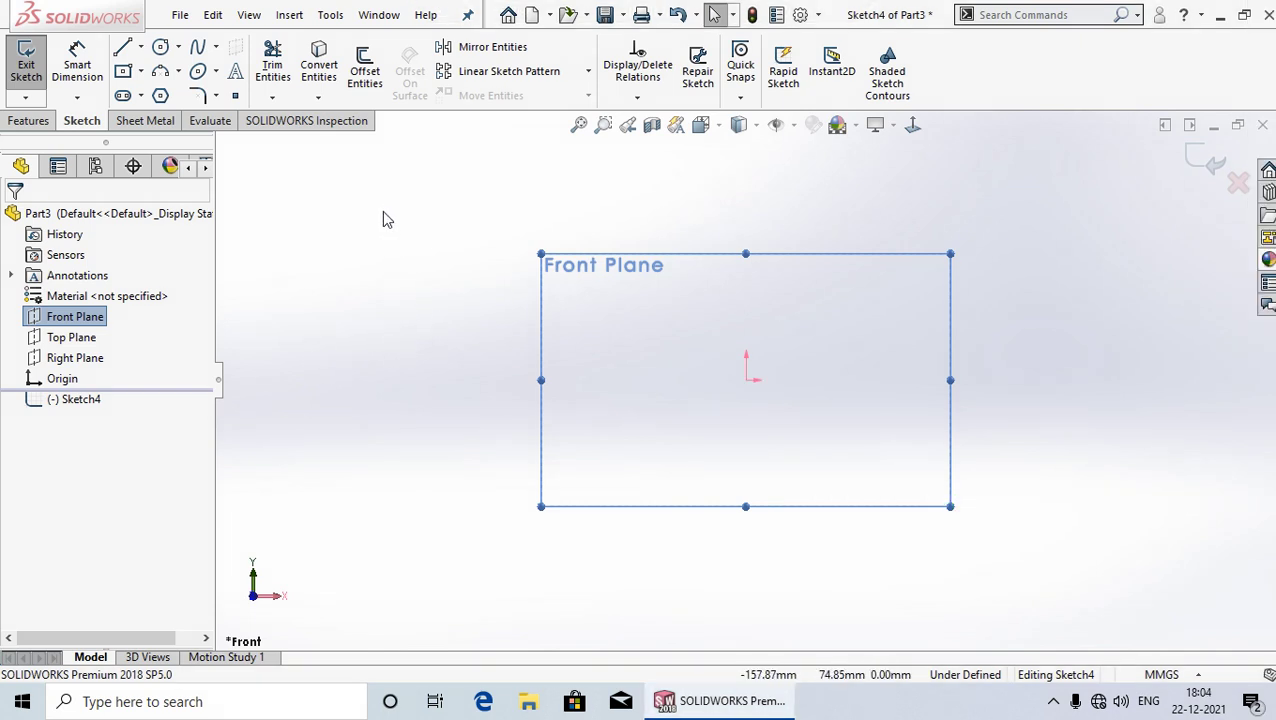
Show the Smart Dimension dropdown listing the available dimension types
left_click(79, 103)
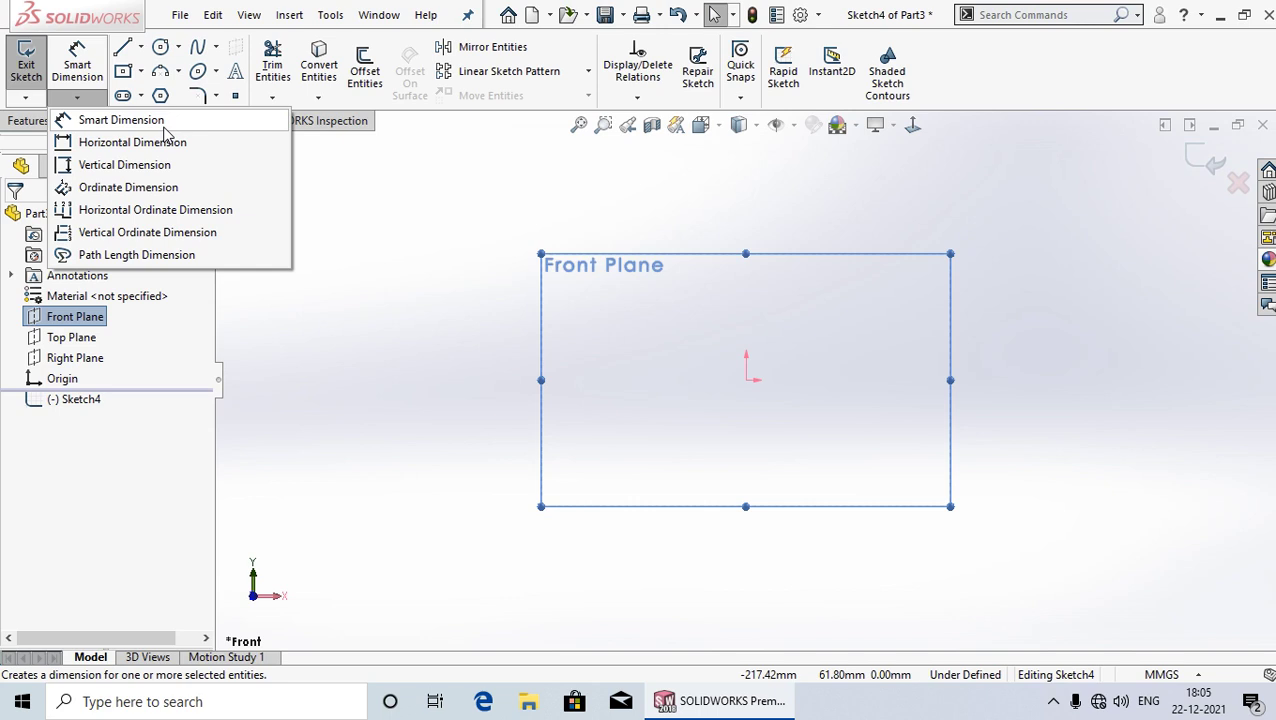
Dismiss the dimension-type dropdown by clicking empty canvas in Sketch4
left_click(432, 299)
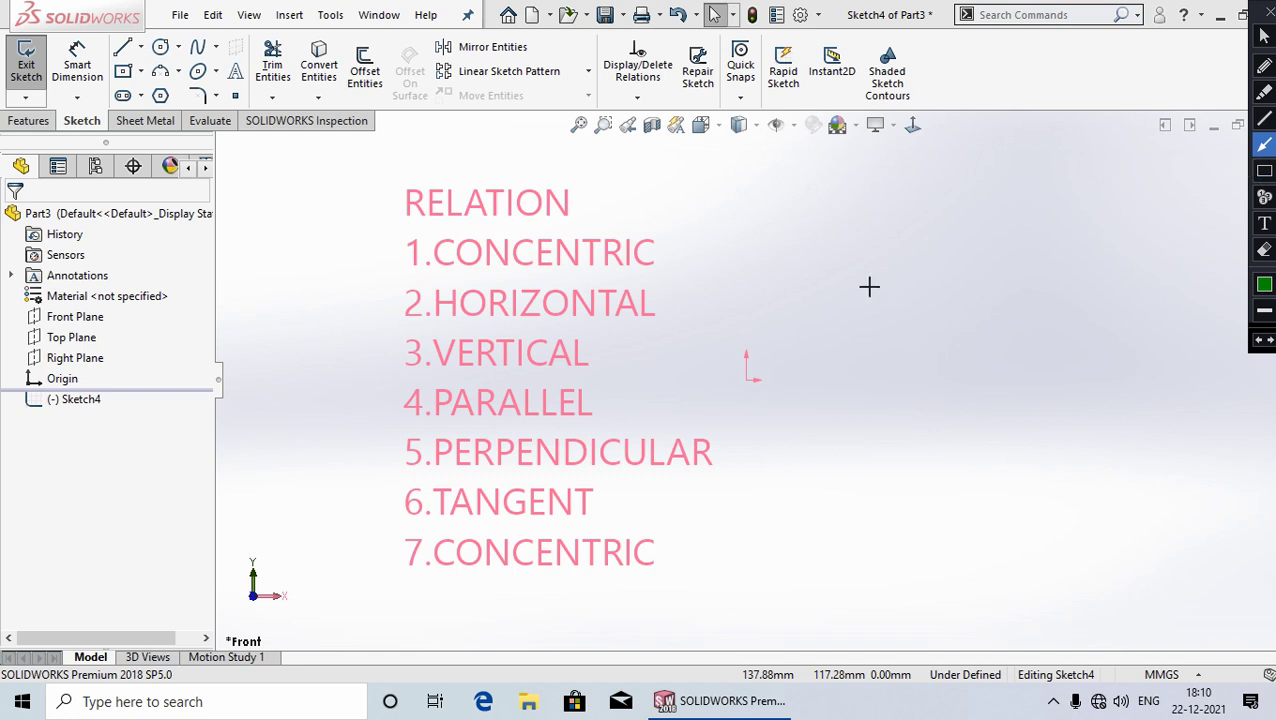
Draw seven green arrows from the right, one at each relation name, concentric through concentric
left_click_drag(862, 311, 660, 256)
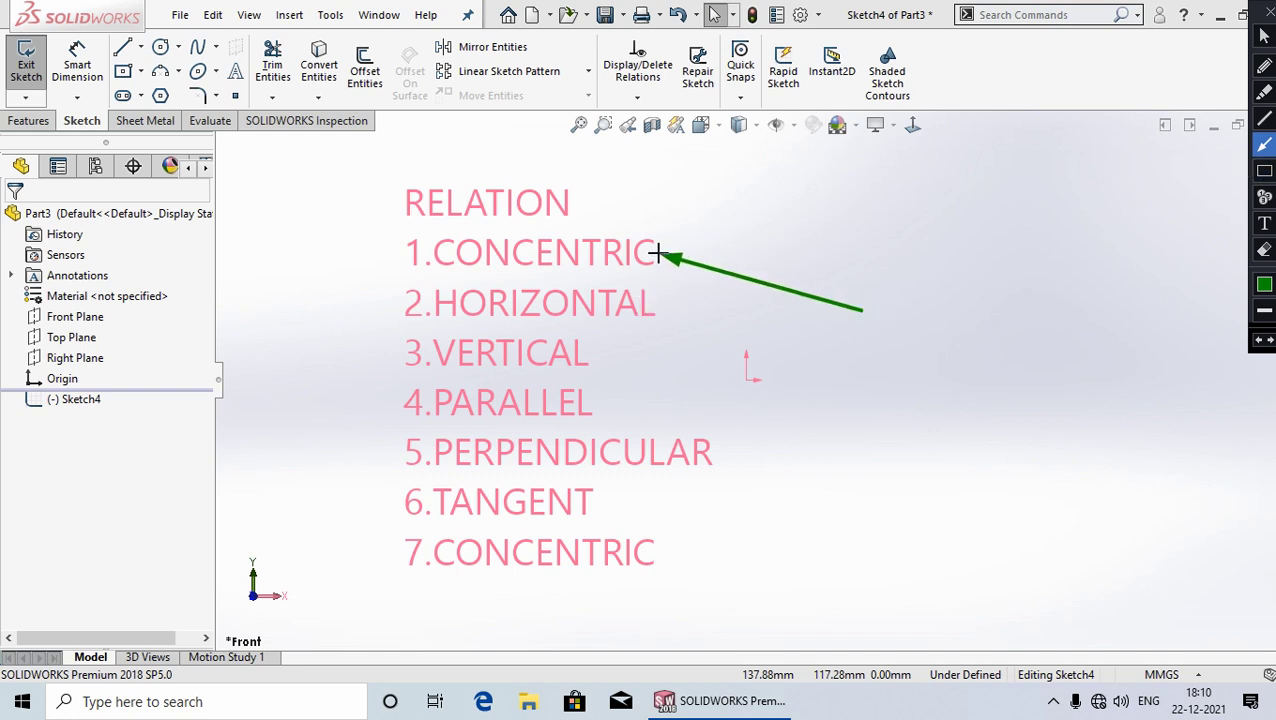
left_click_drag(818, 382, 660, 305)
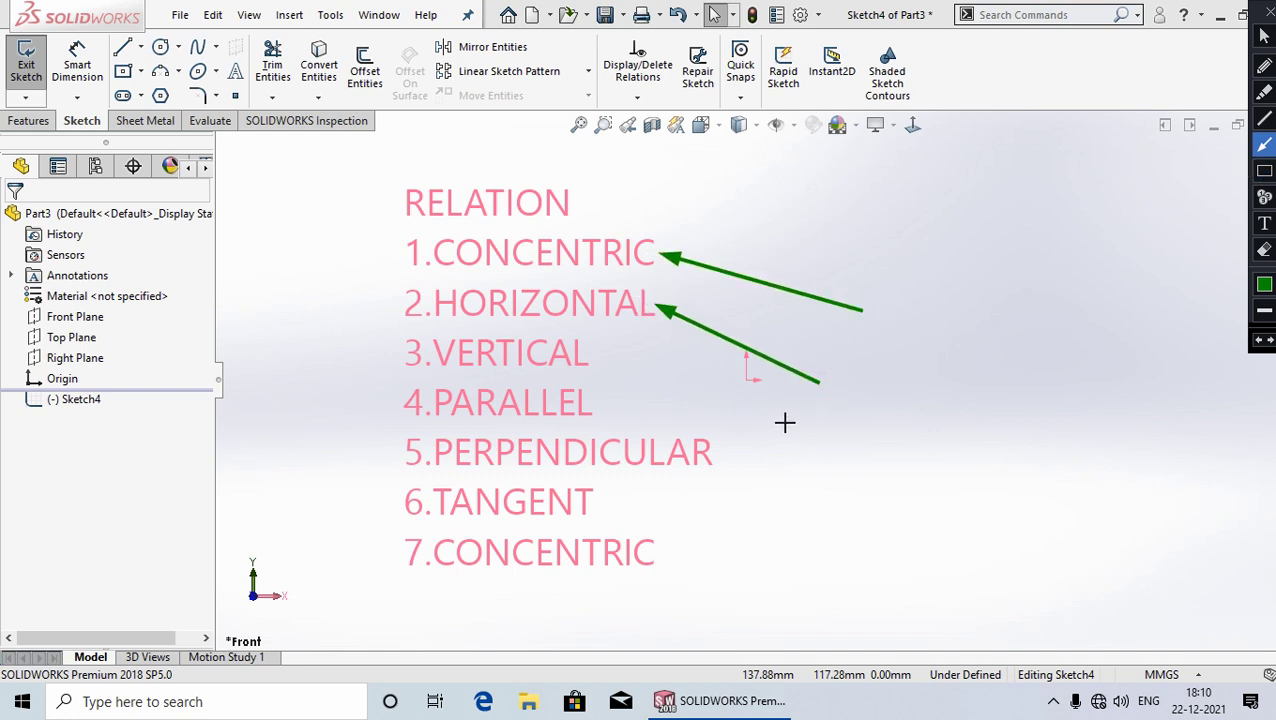
left_click_drag(792, 416, 594, 348)
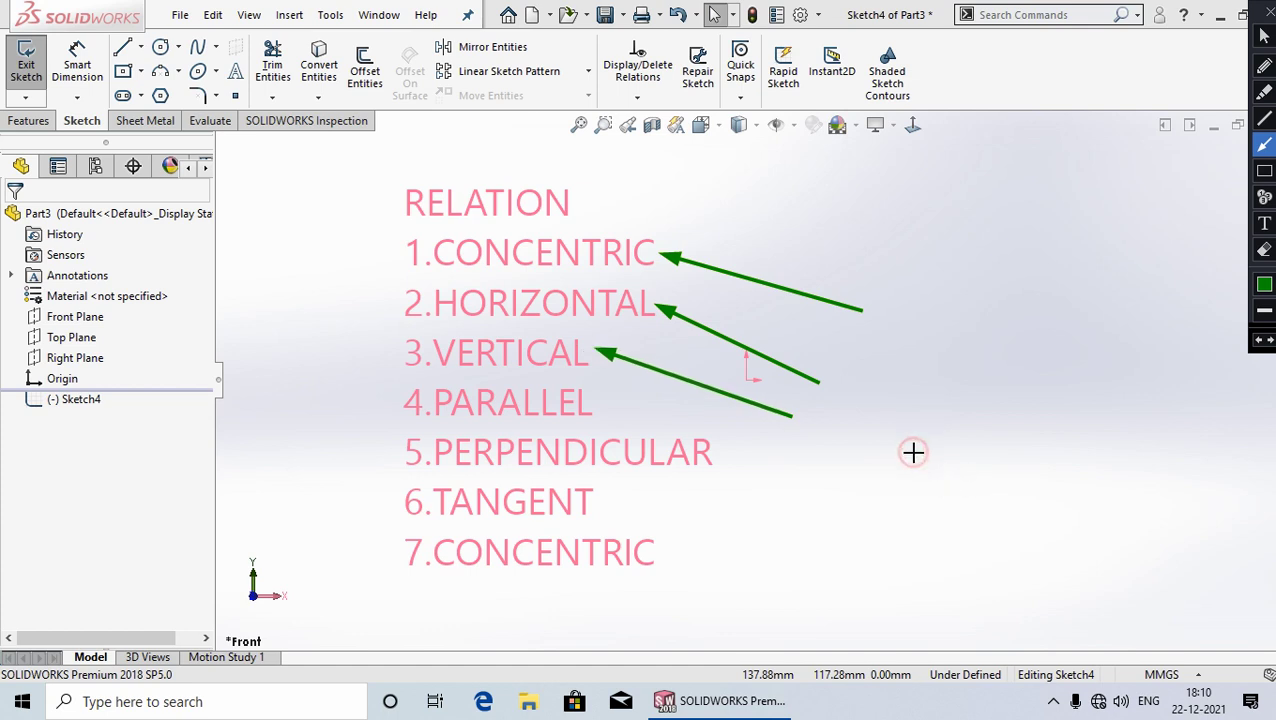
mouse_move(913, 452)
left_mouse_down()
mouse_move(681, 401)
mouse_move(586, 399)
left_mouse_up()
left_click_drag(943, 515, 712, 455)
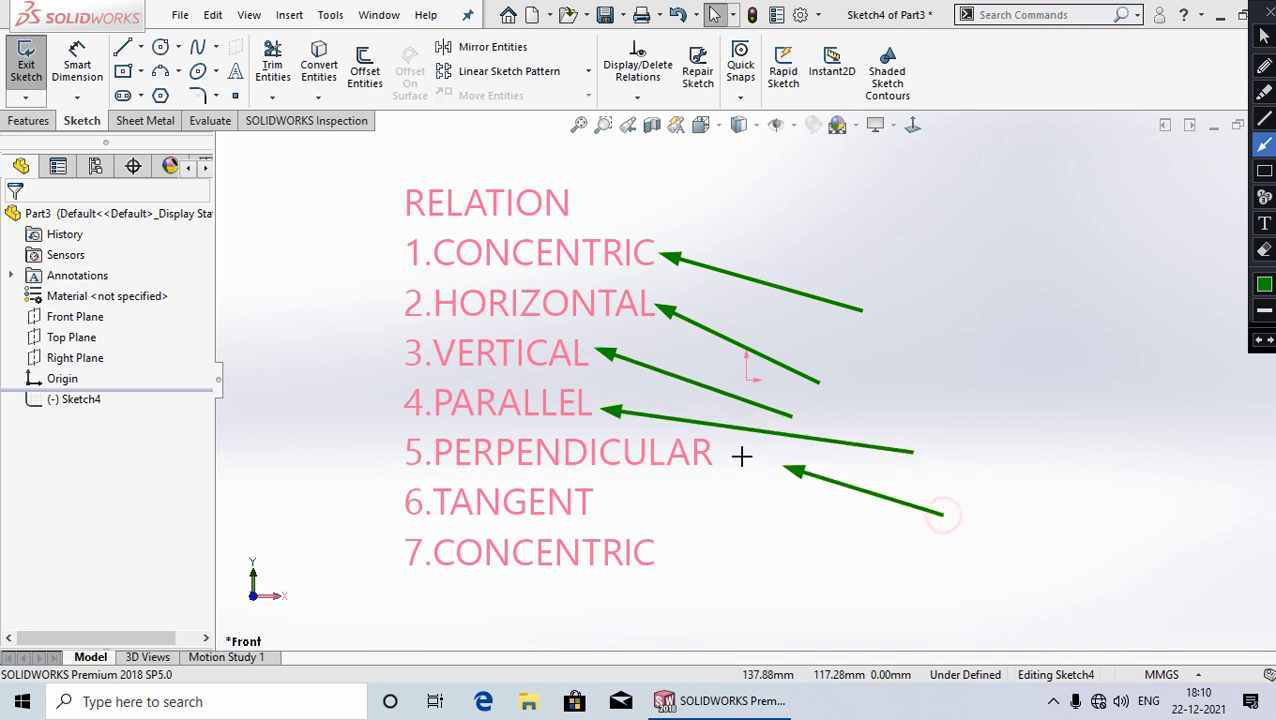
left_click_drag(813, 557, 612, 490)
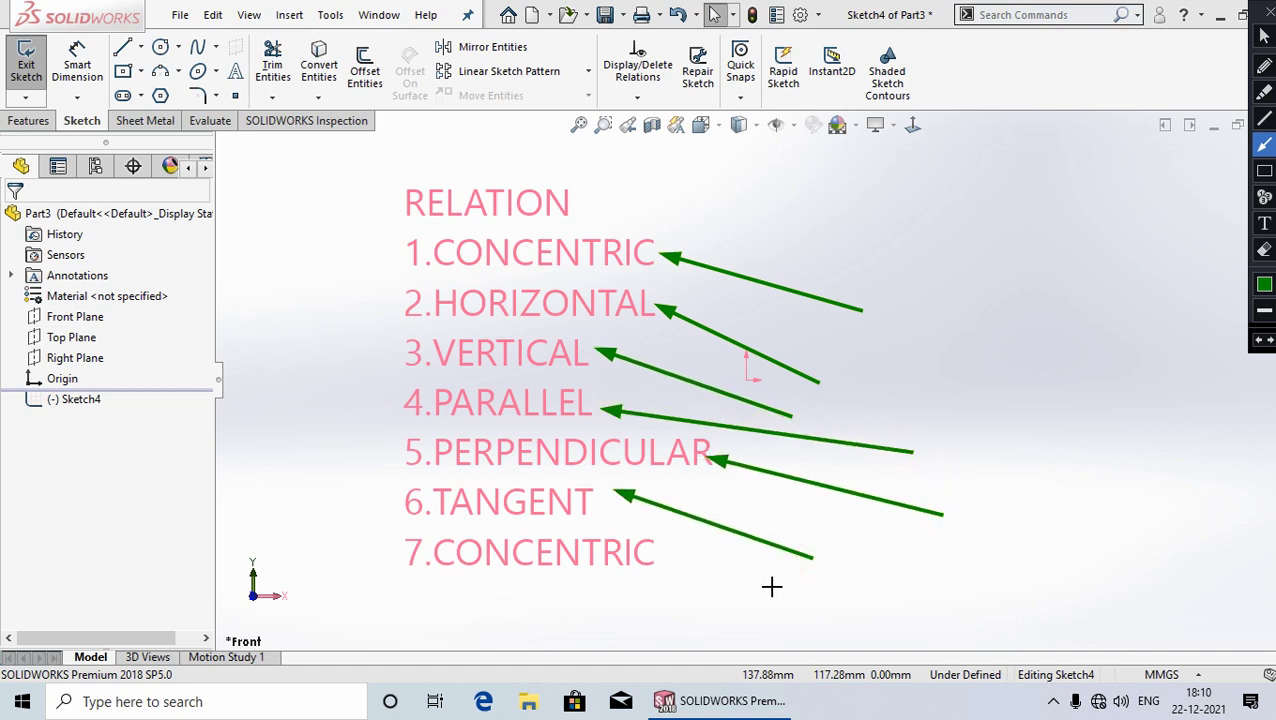
left_click_drag(828, 601, 664, 556)
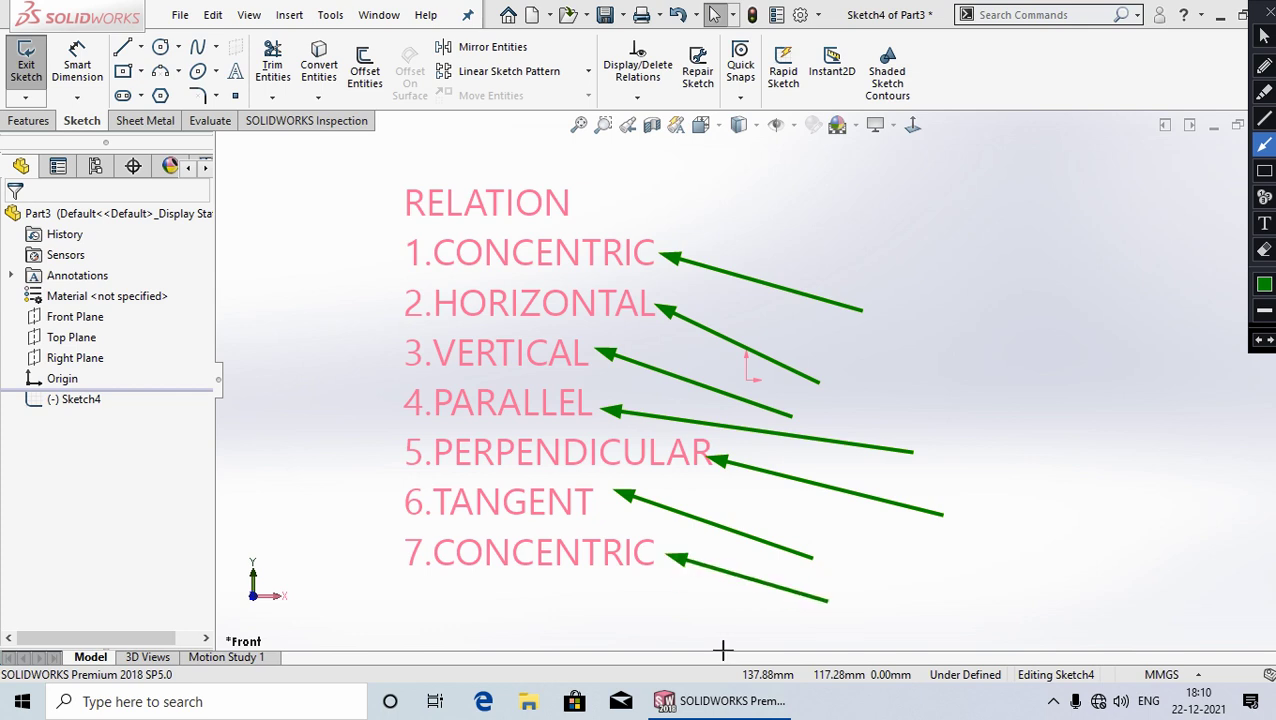